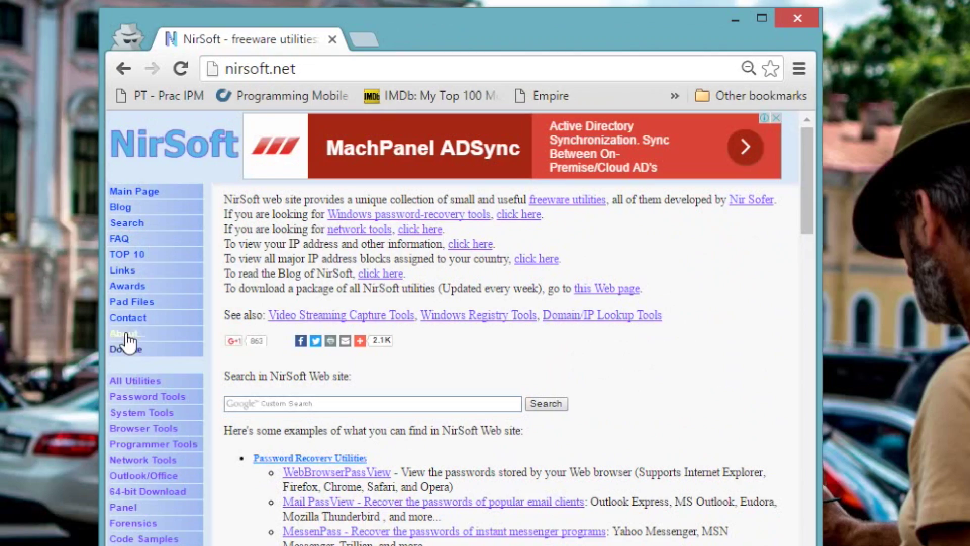
Go from NirSoft's About page to the NirLauncher download section listing version 1.19.102.
click(126, 334)
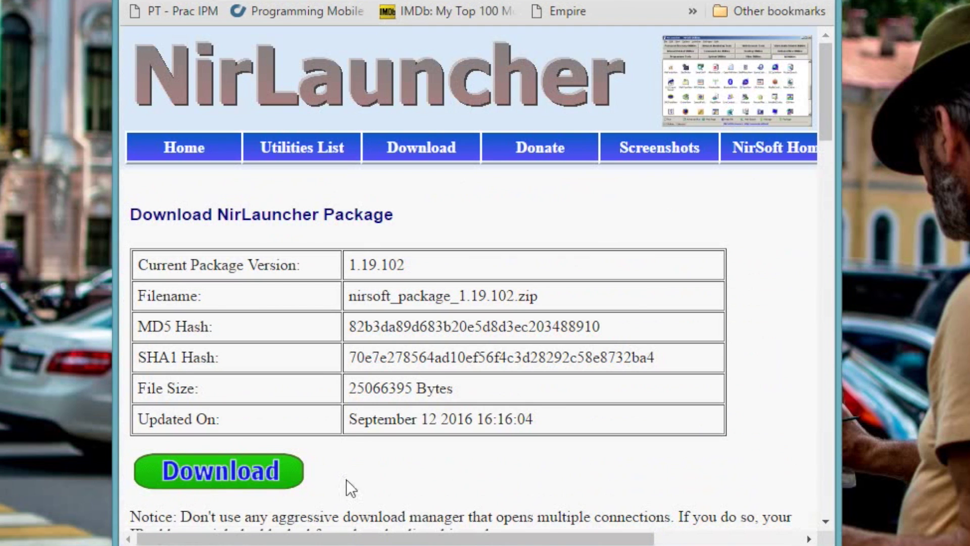
Download nirsoft_package_1.19.102.zip and recover it after Chrome blocks it as malicious.
click(289, 482)
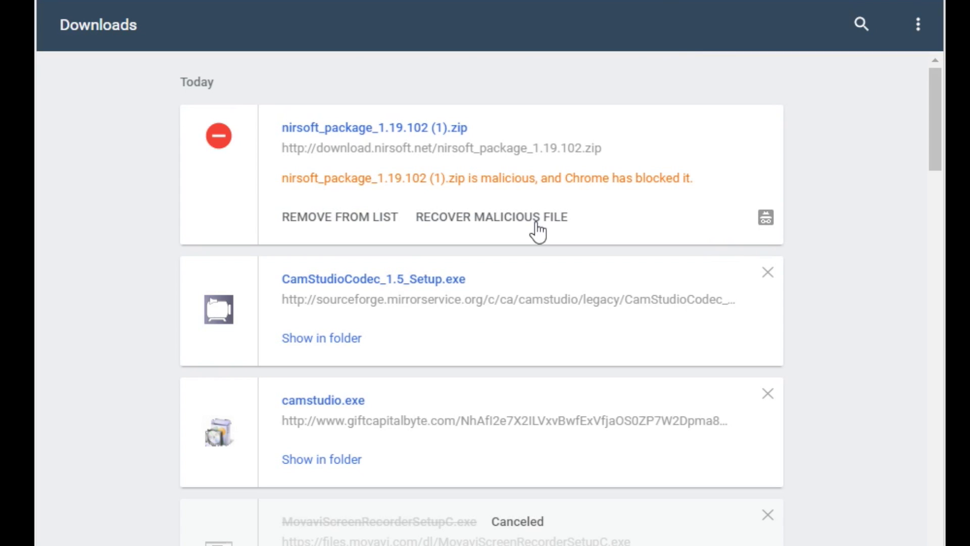
click(536, 222)
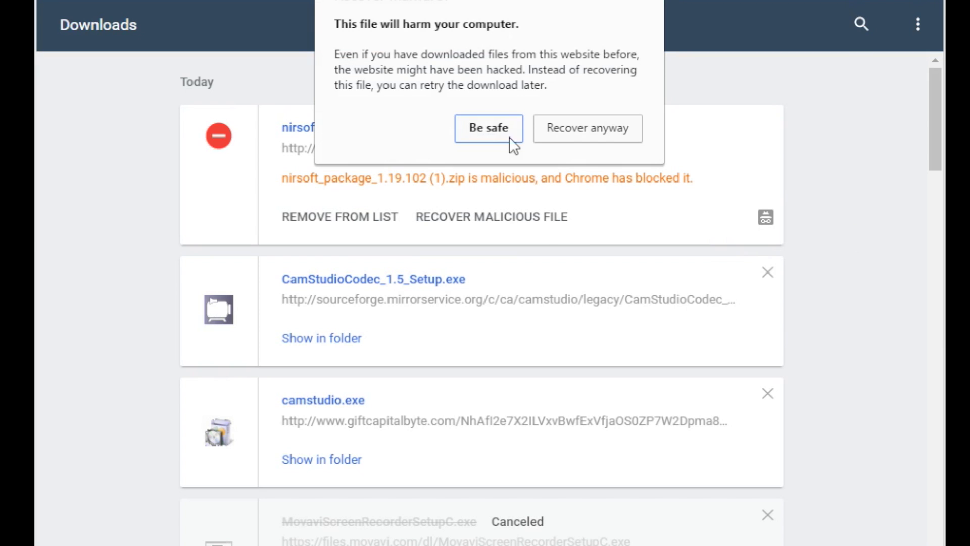
click(616, 126)
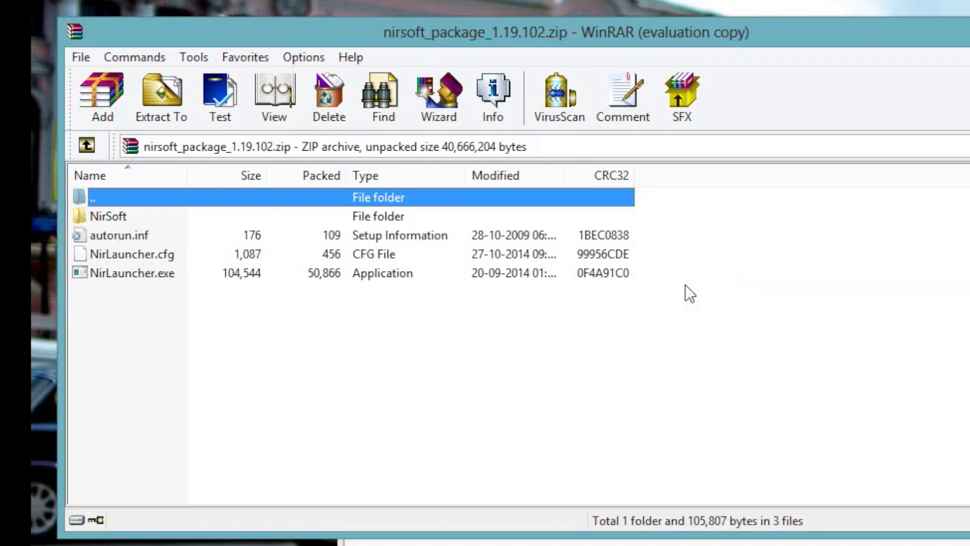
Extract nirsoft_package_1.19.102.zip with WinRAR and run the extracted NirLauncher.exe.
click(162, 94)
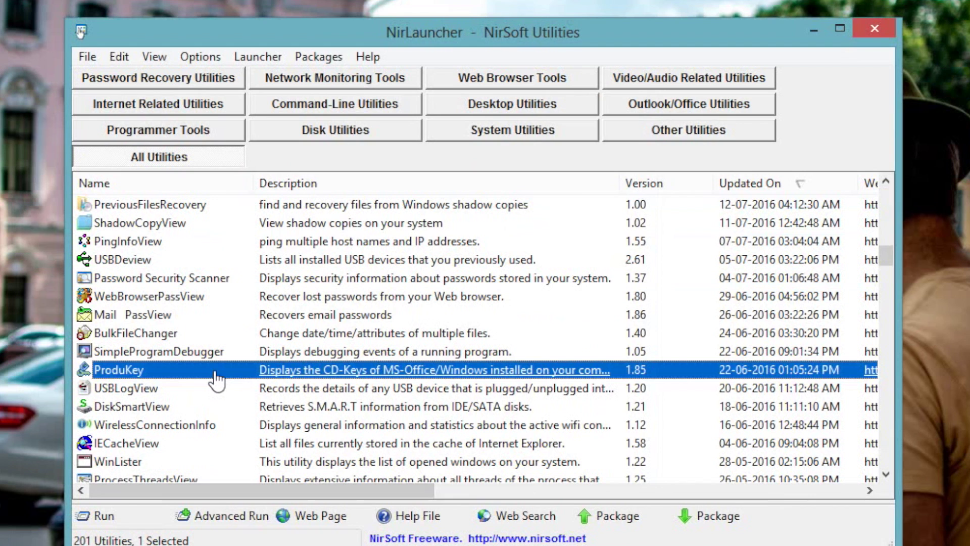
double_click(215, 372)
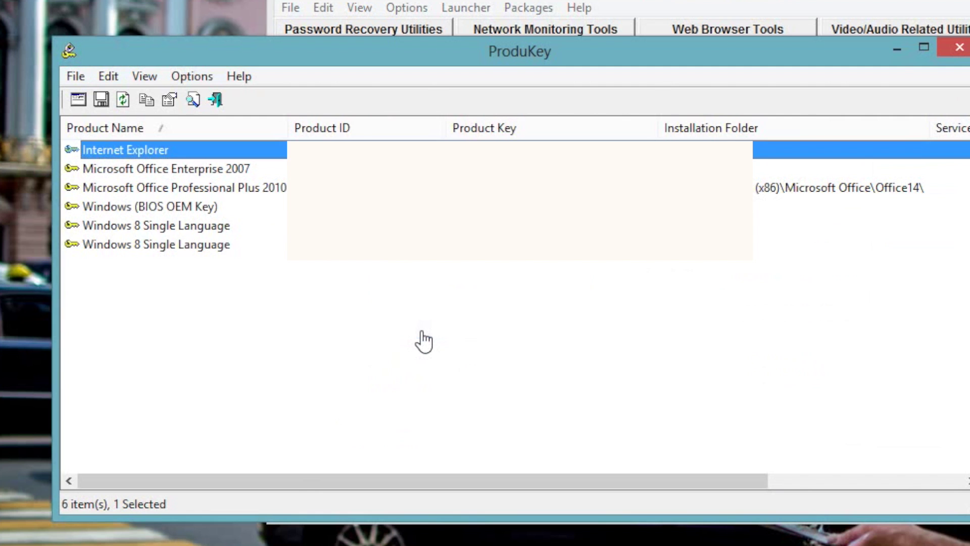
click(960, 47)
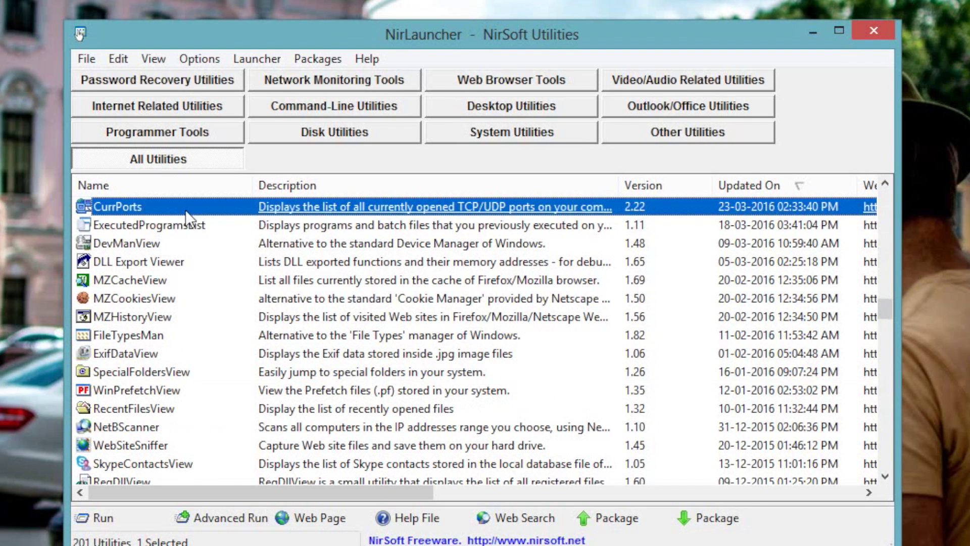
double_click(208, 214)
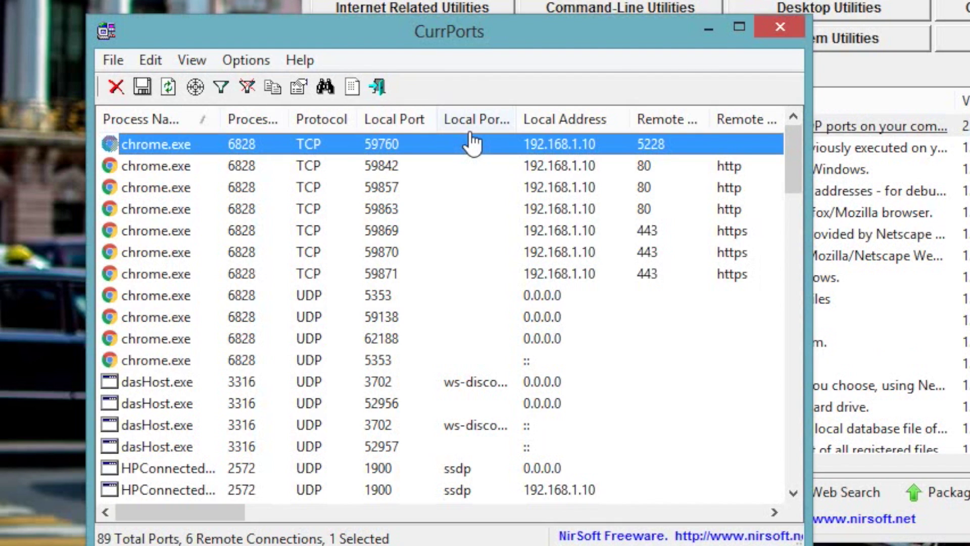
drag(796, 174, 792, 226)
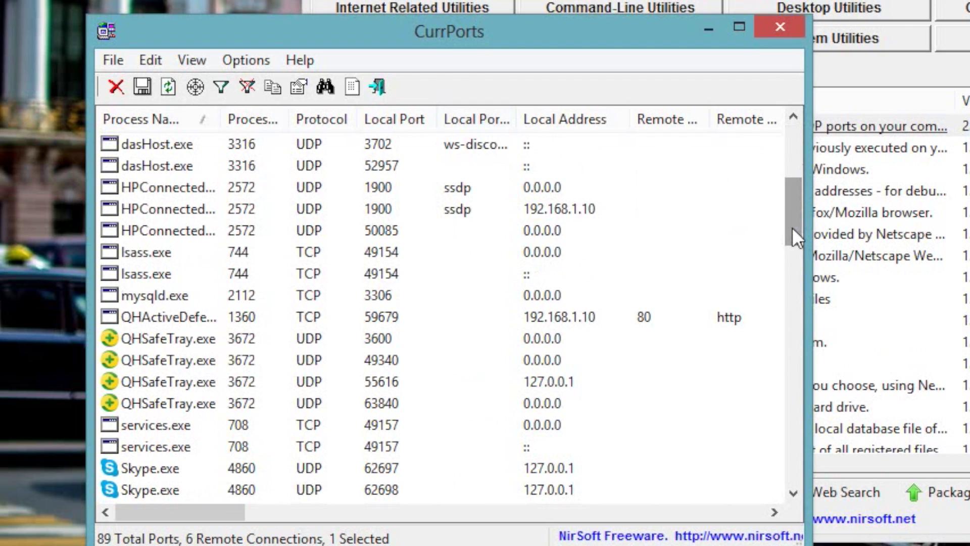
drag(212, 508, 350, 509)
click(544, 344)
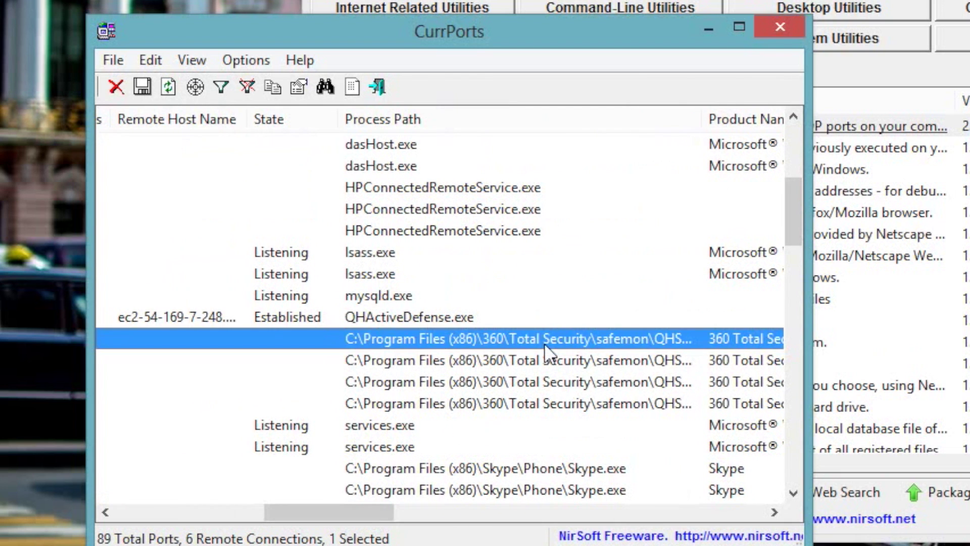
click(408, 253)
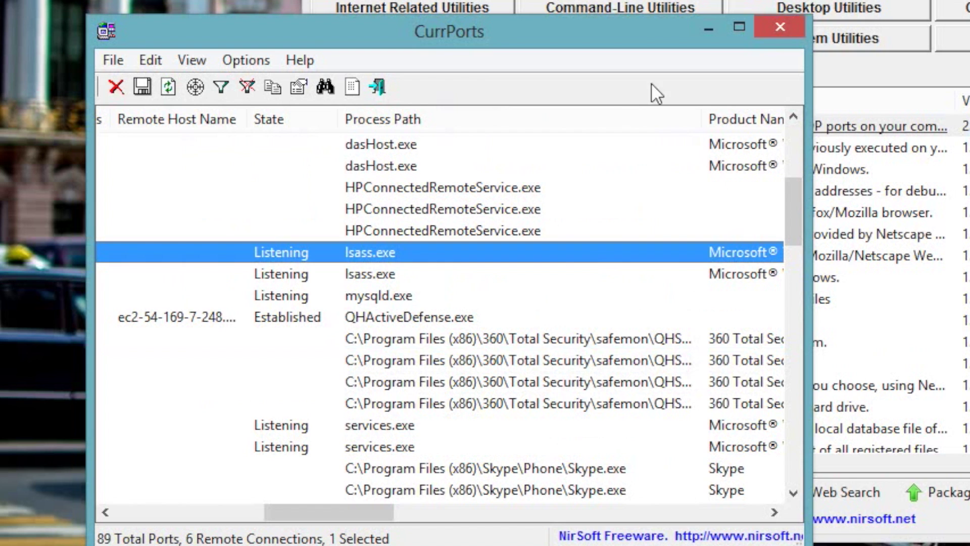
right_click(584, 254)
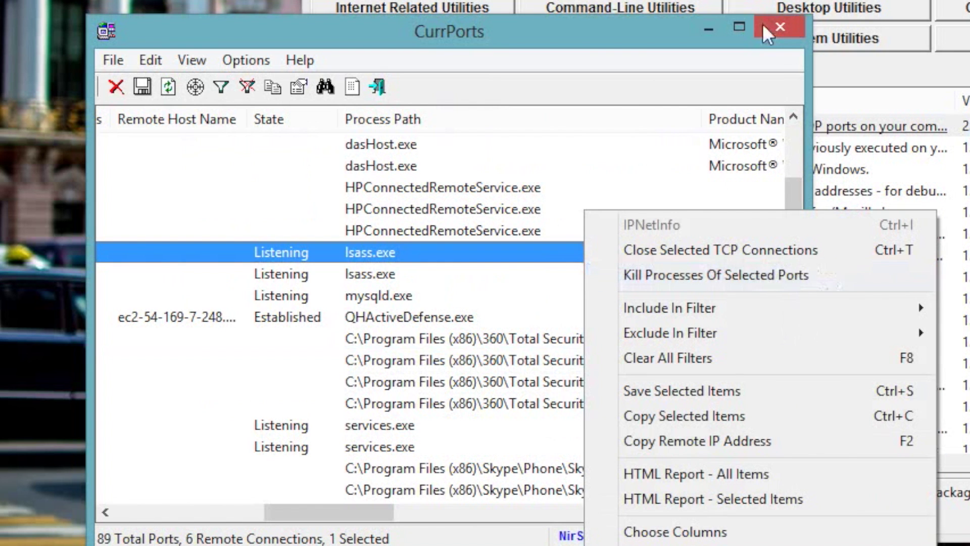
click(780, 27)
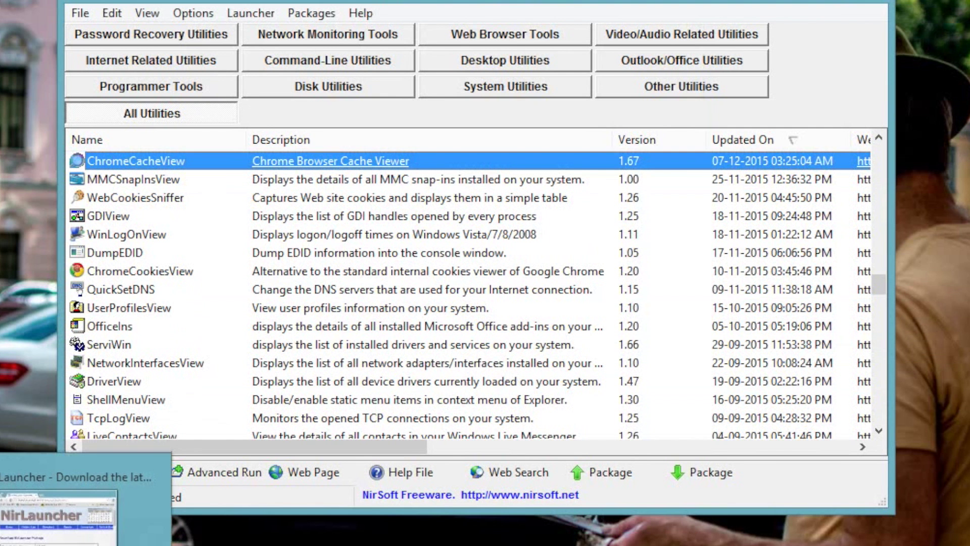
Open Chrome's about:cache listing page.
key(alt+Tab)
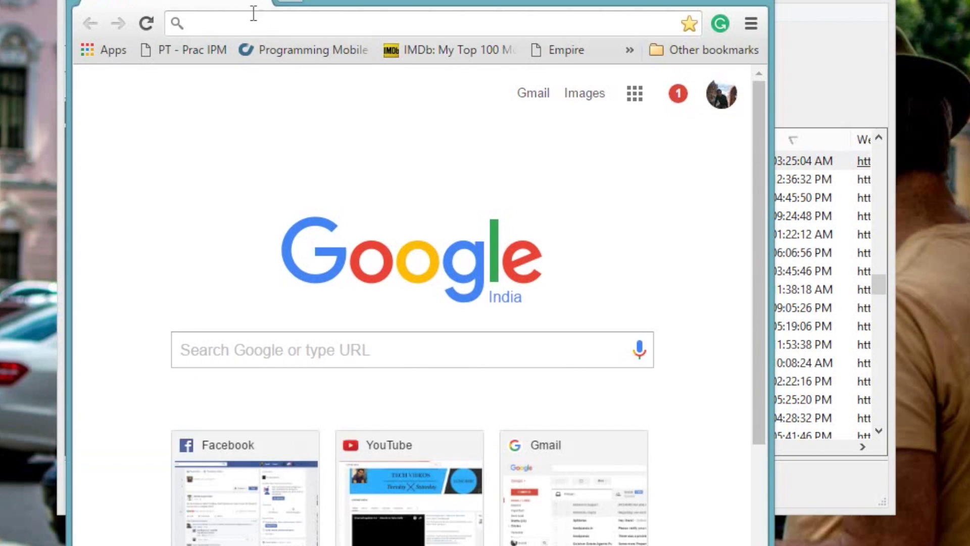
text(ca)
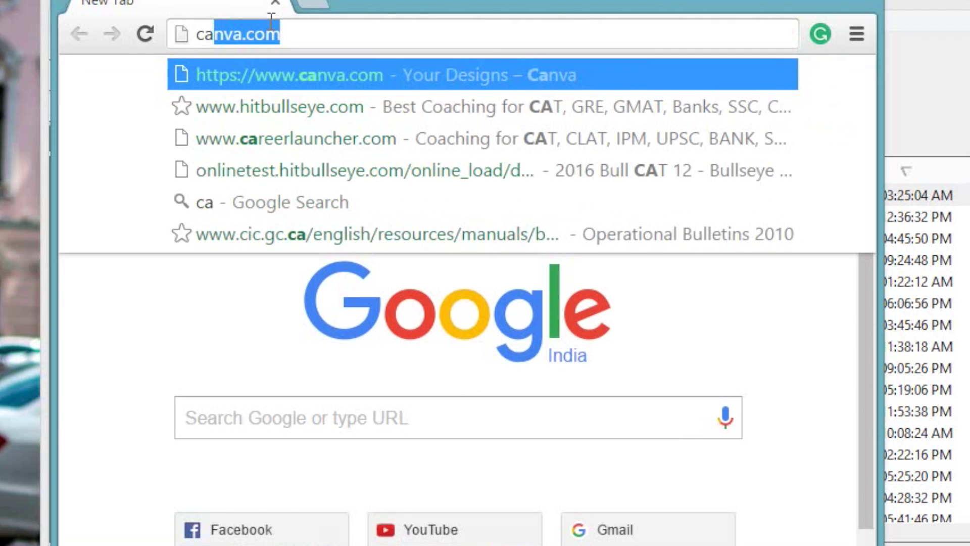
key(BackSpace)
key(BackSpace)
key(BackSpace)
text(about:)
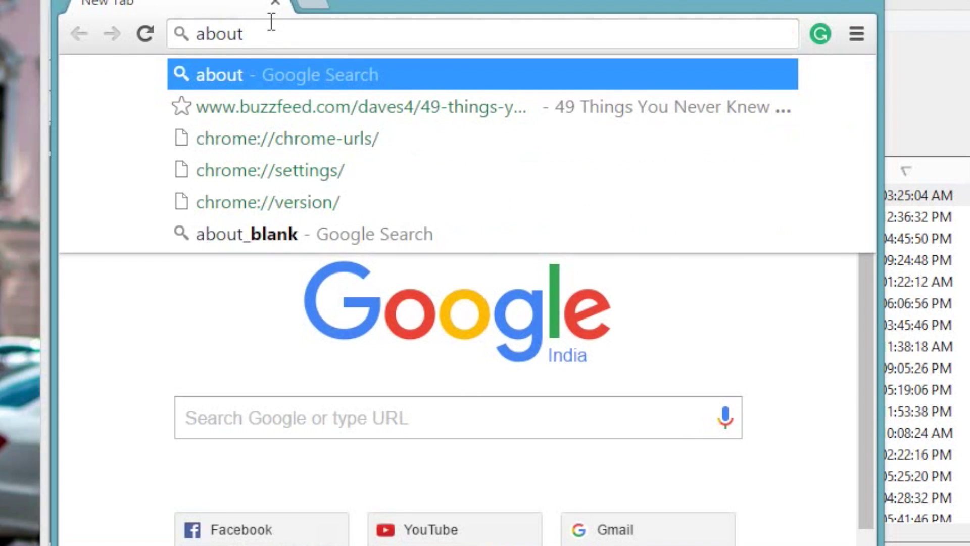
text(cac)
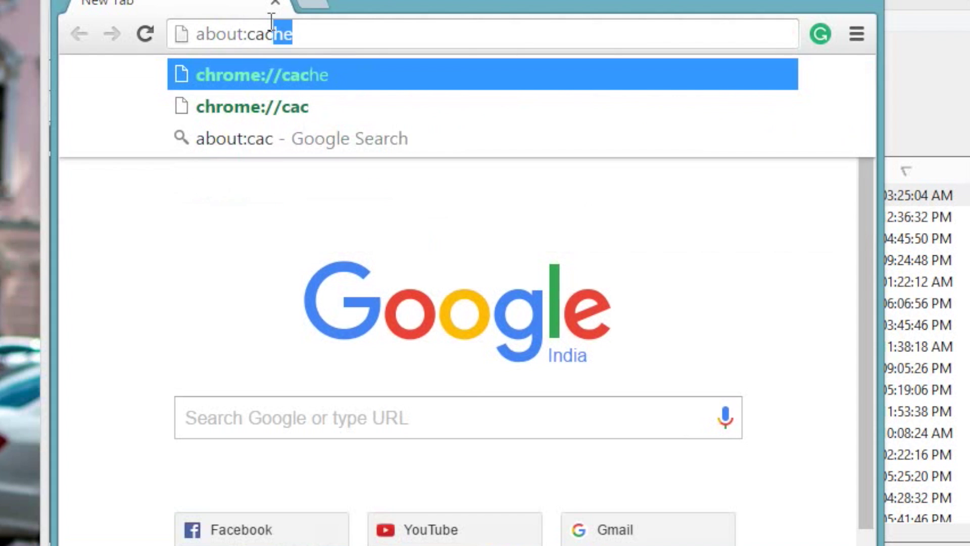
key(Return)
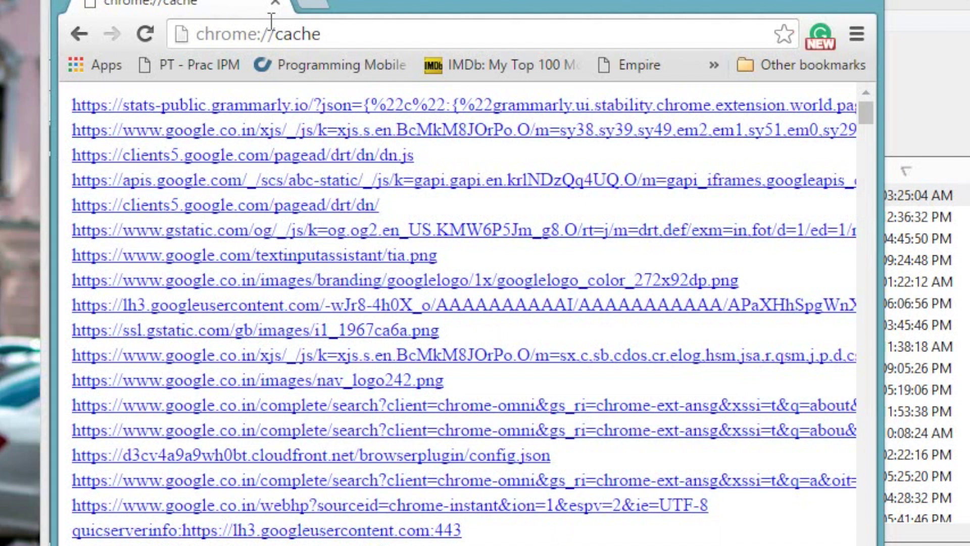
Copy the cached nav_logo242.png URL and load it in Chrome.
drag(444, 380, 75, 381)
key(ctrl+c)
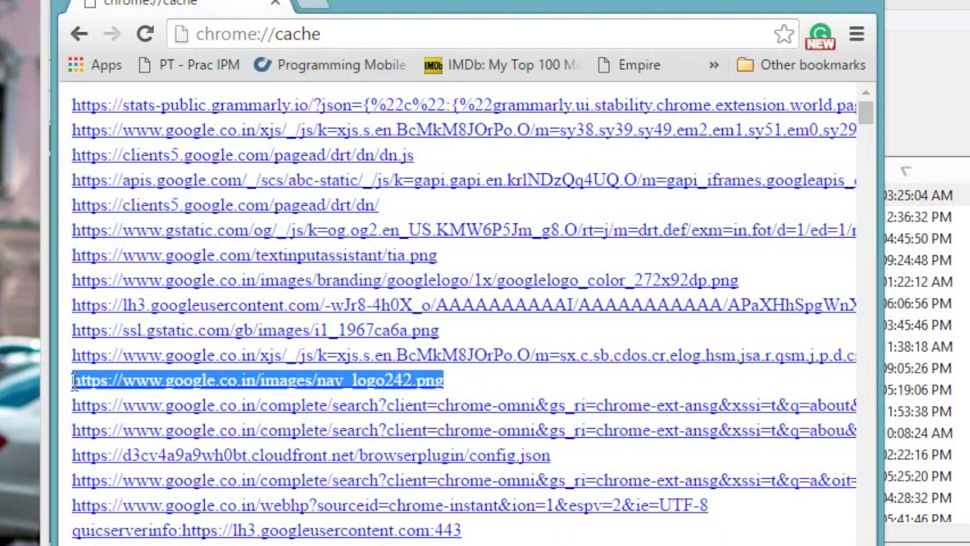
click(363, 34)
key(ctrl+v)
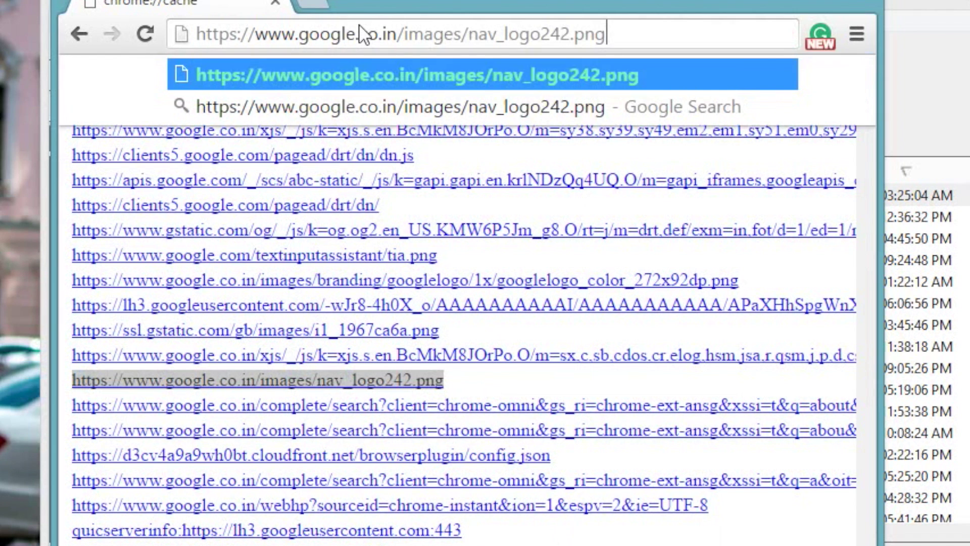
key(Return)
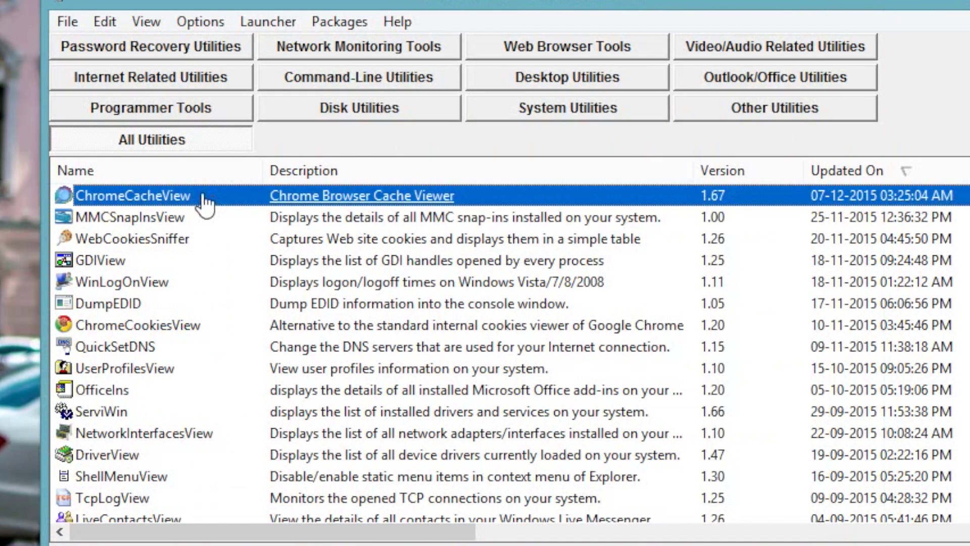
Launch ChromeCacheView, sort entries largest first, and view ELEMENTARY_MATHEMATICS.pdf's properties and URL.
double_click(217, 199)
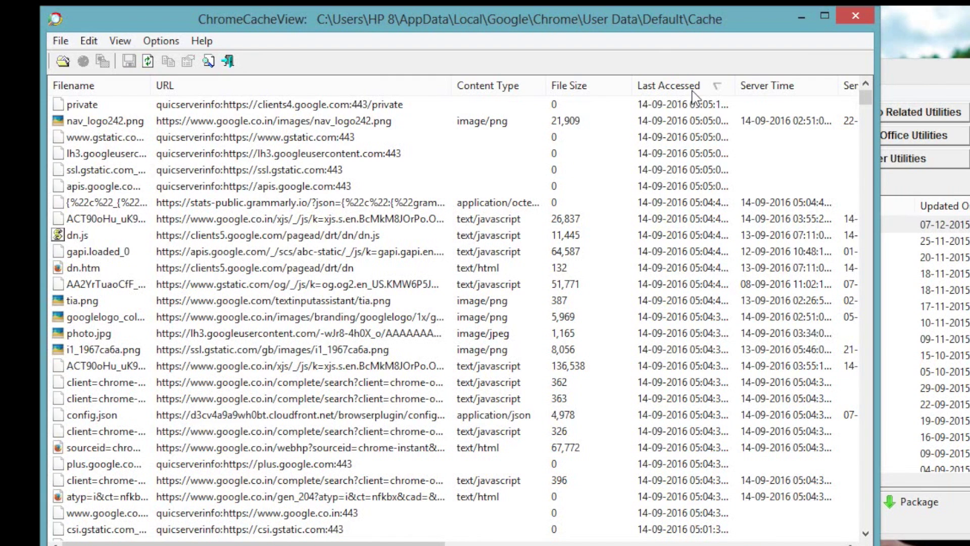
click(647, 87)
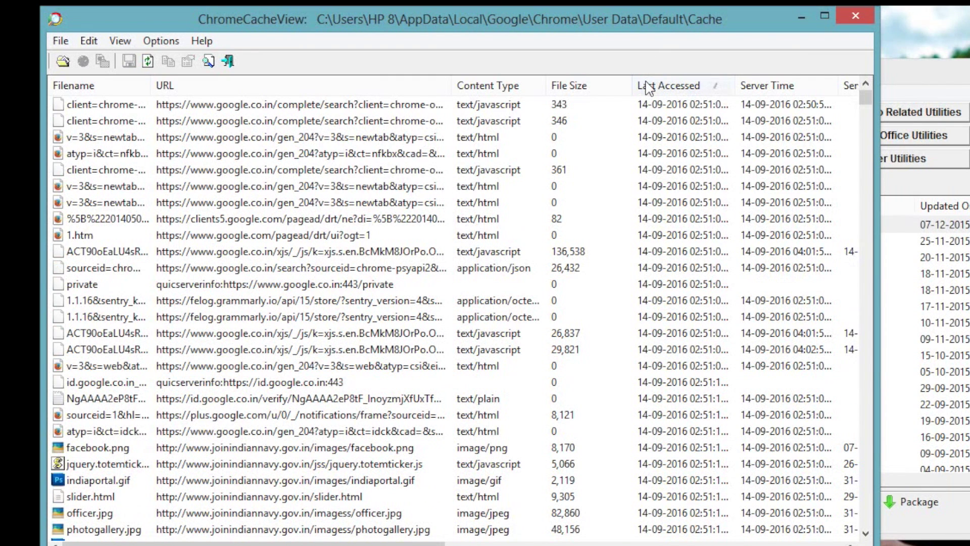
click(595, 90)
click(597, 92)
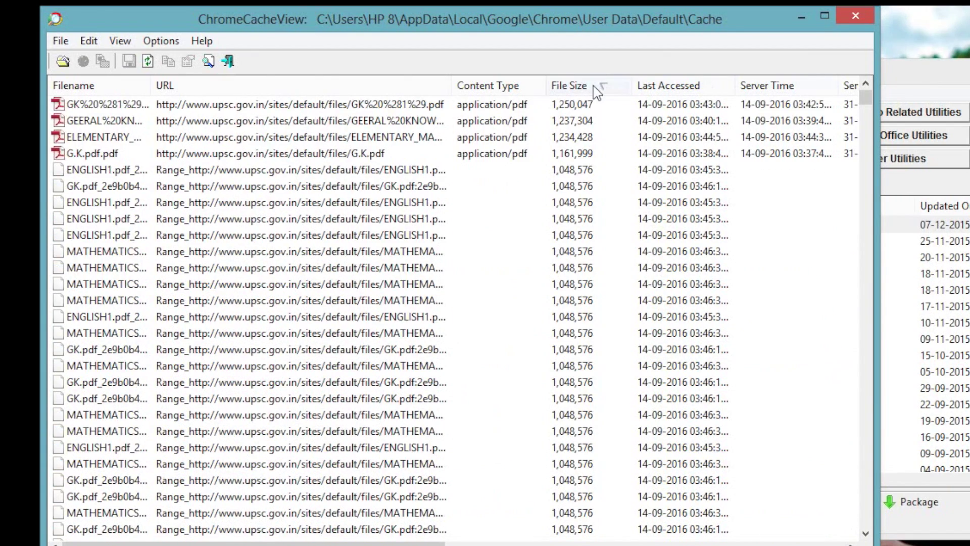
double_click(196, 137)
double_click(605, 187)
key(ctrl+c)
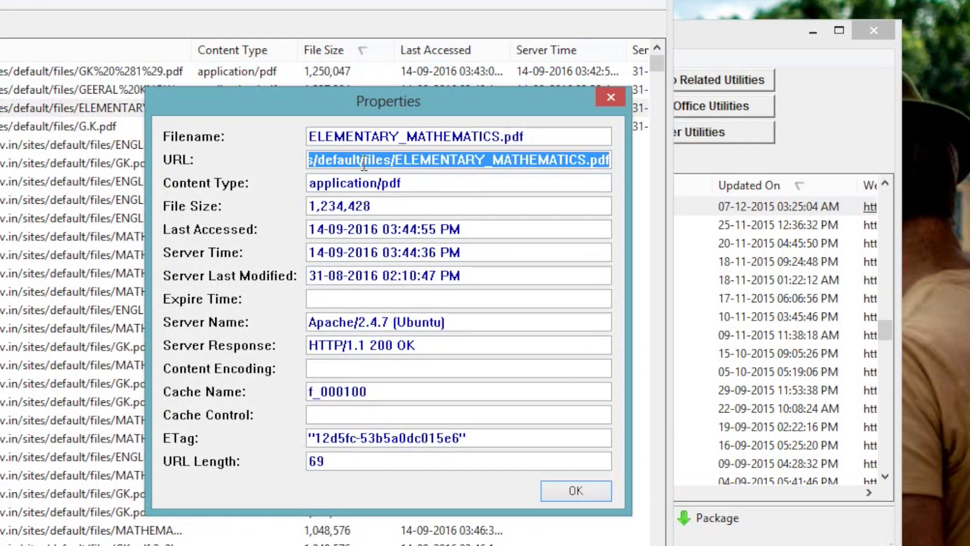
Load the cached upsc.gov.in ELEMENTARY_MATHEMATICS.pdf URL in Chrome, then close Chrome.
click(576, 490)
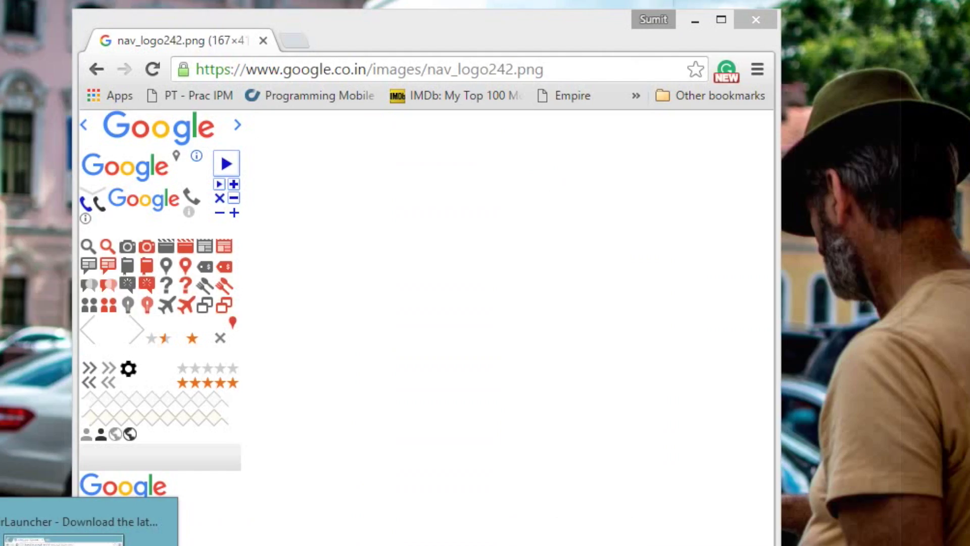
click(349, 69)
key(ctrl+v)
key(Return)
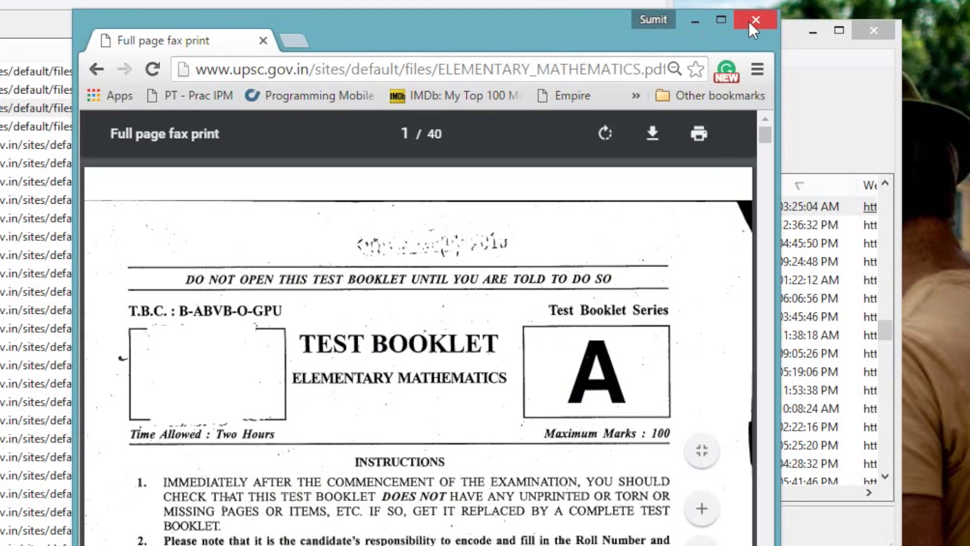
click(755, 21)
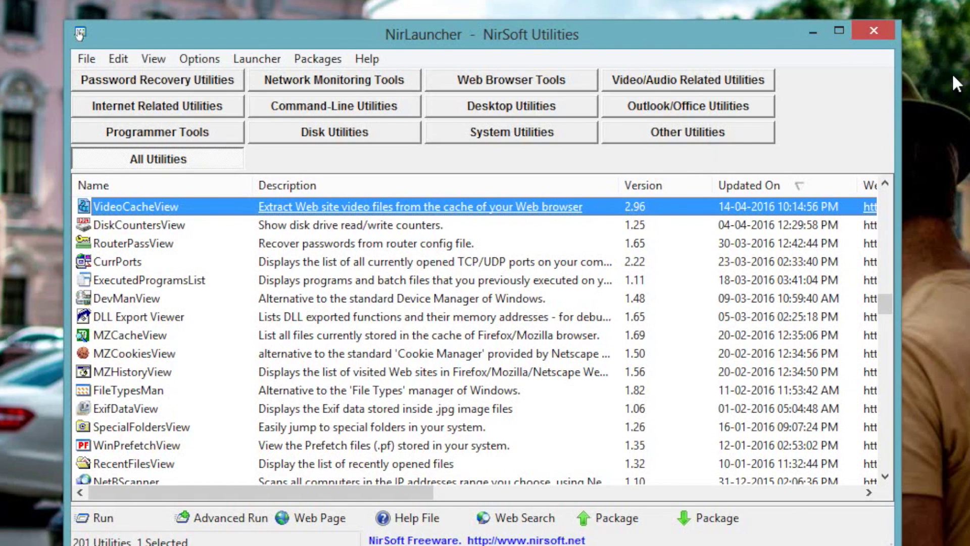
Launch VideoCacheView, sort by size and last accessed, and play Chrome's videoplayback f_000001.mp4.
double_click(205, 208)
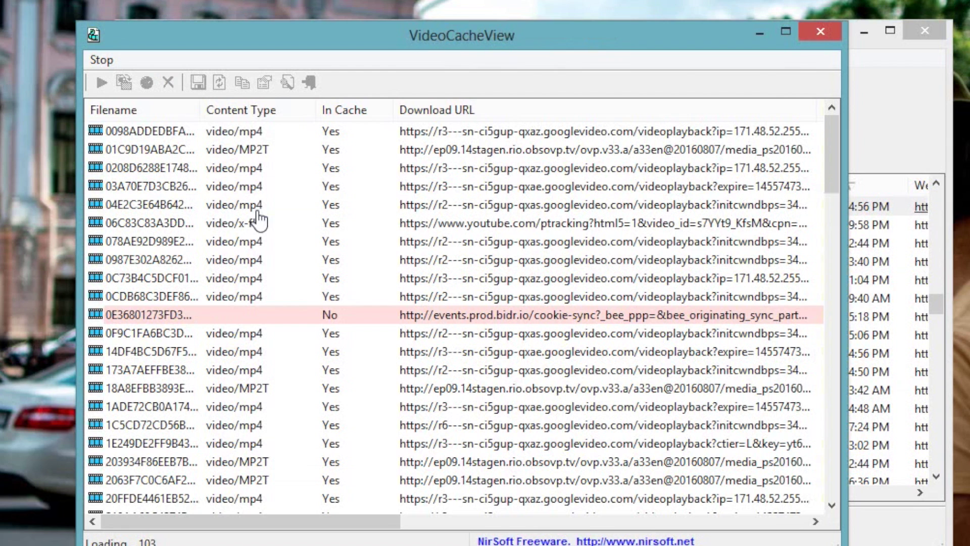
drag(339, 520, 577, 520)
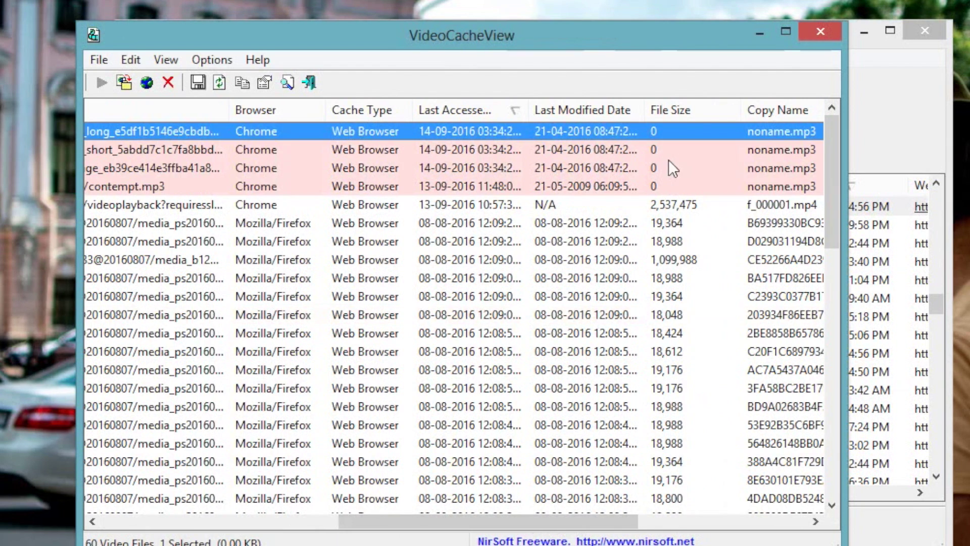
click(705, 110)
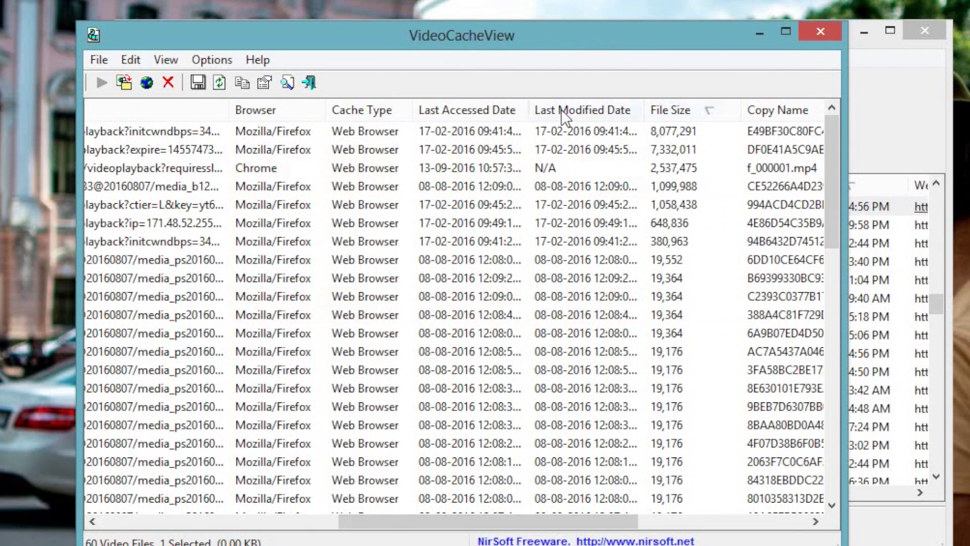
click(499, 108)
click(499, 108)
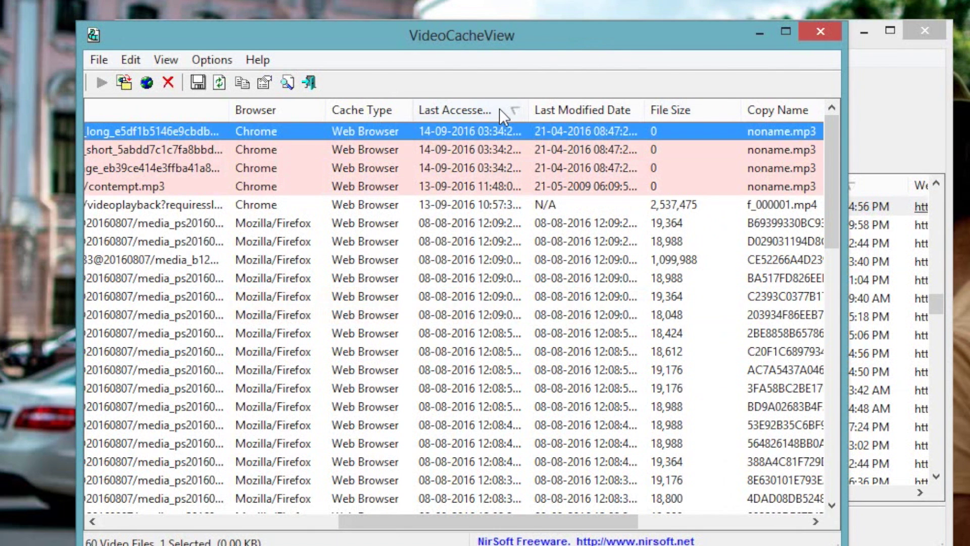
click(507, 204)
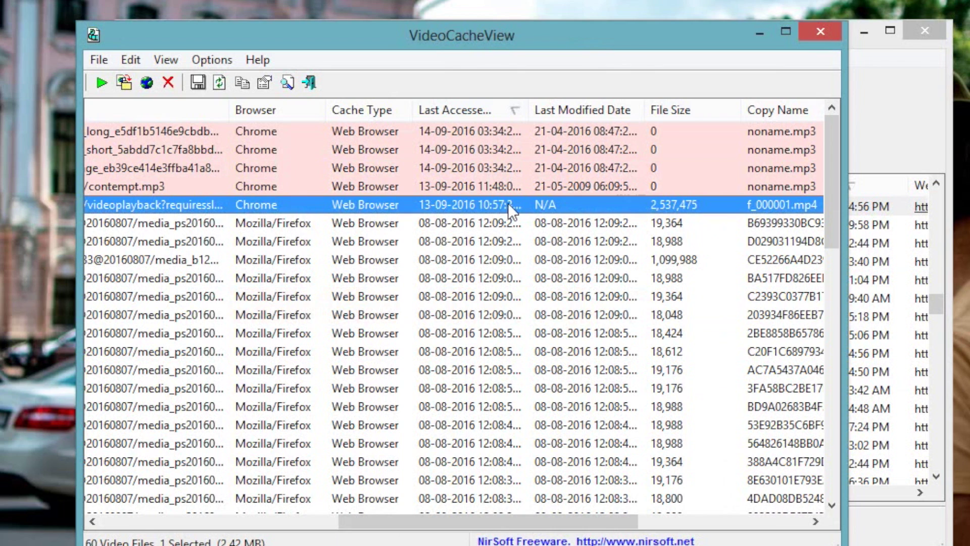
click(101, 80)
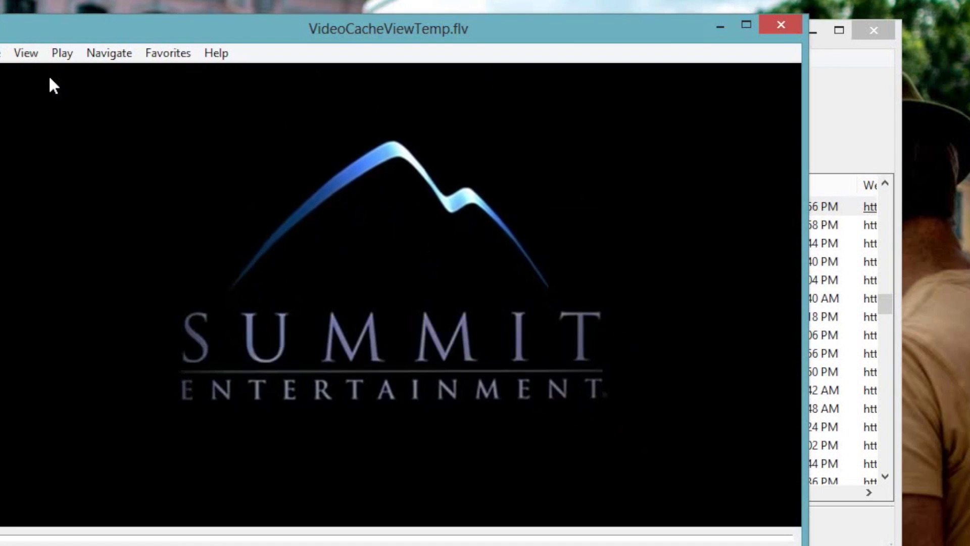
Close Media Player Classic after the Summit Entertainment intro plays.
click(778, 28)
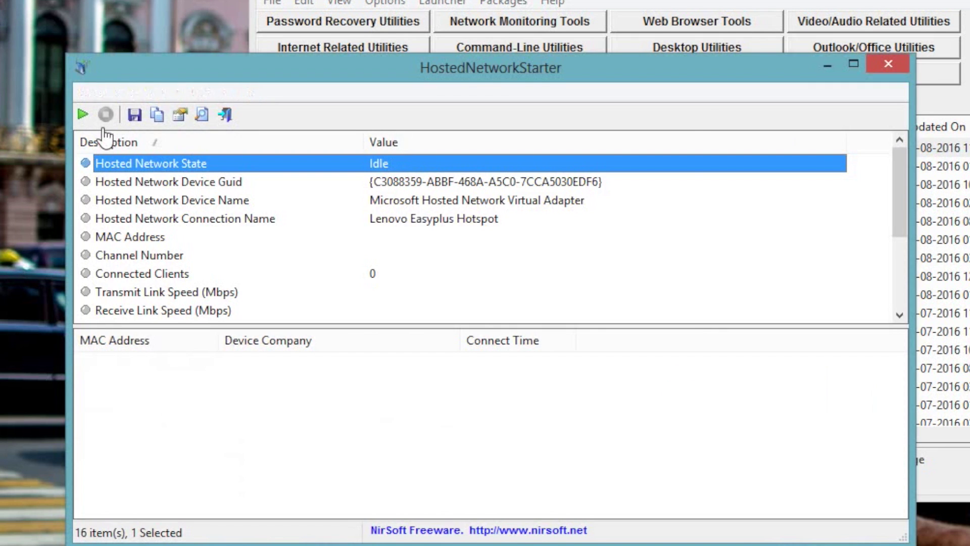
Start a hosted network named TestNetwork91 with an 8-character network key.
click(83, 115)
click(537, 160)
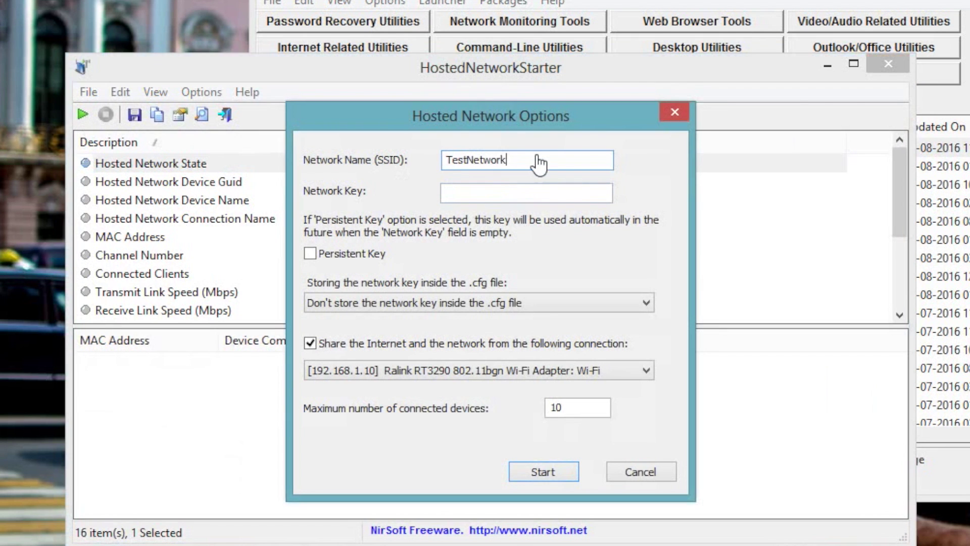
text(91)
click(502, 199)
text(123)
key(BackSpace)
key(BackSpace)
key(BackSpace)
text(12345)
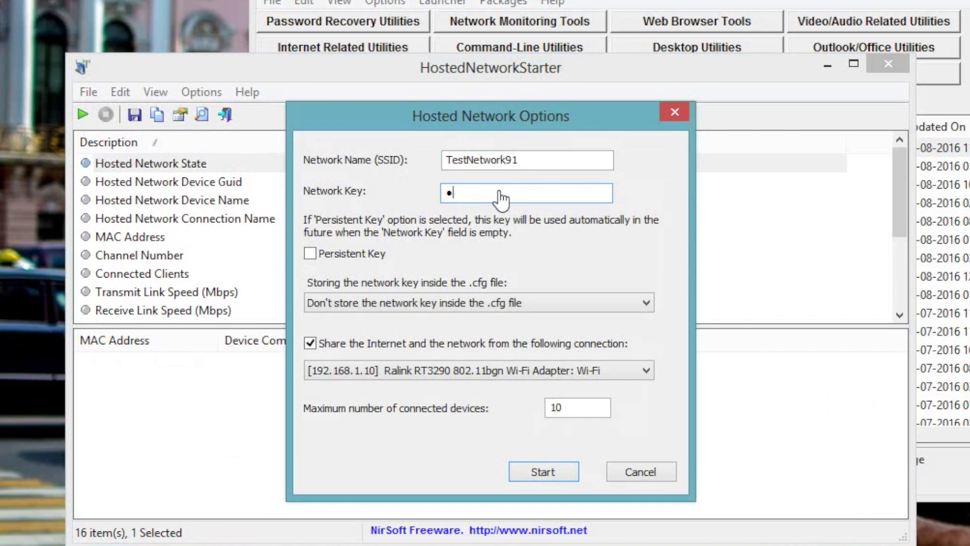
text(678)
click(544, 474)
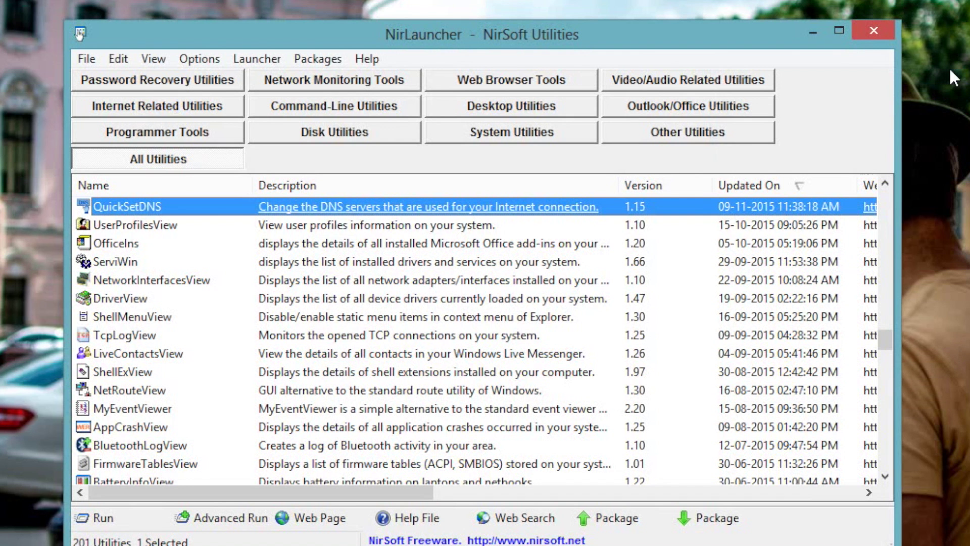
Launch QuickSetDNS and activate the Google Public DNS entry.
click(192, 207)
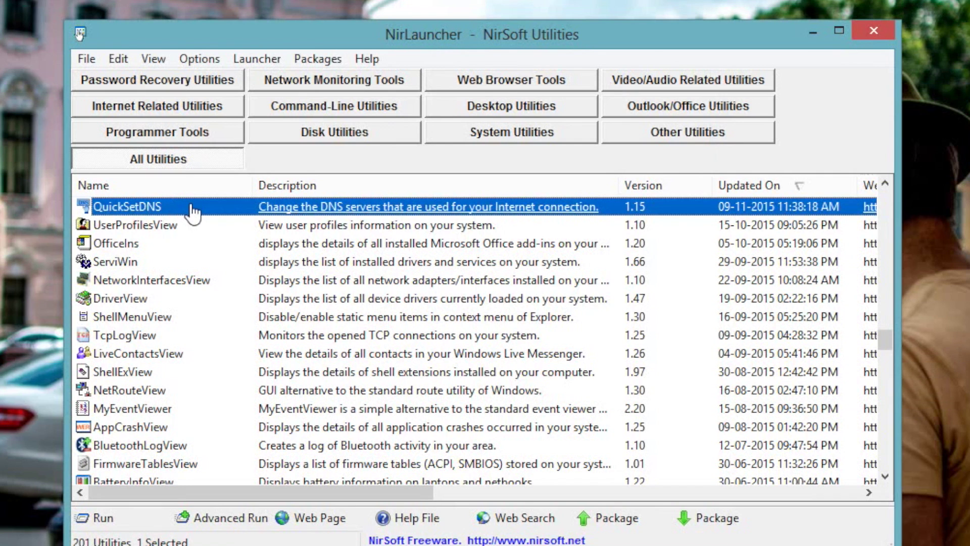
double_click(192, 212)
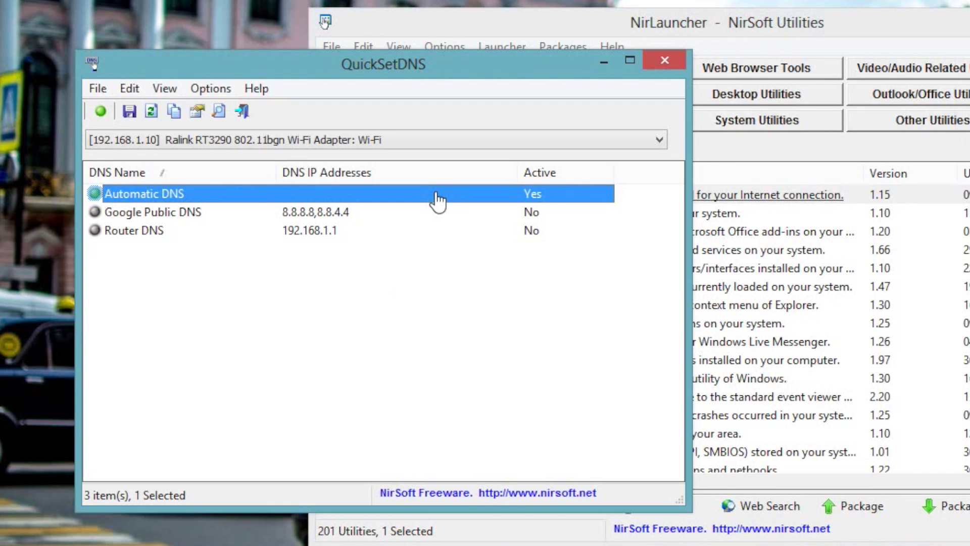
click(262, 217)
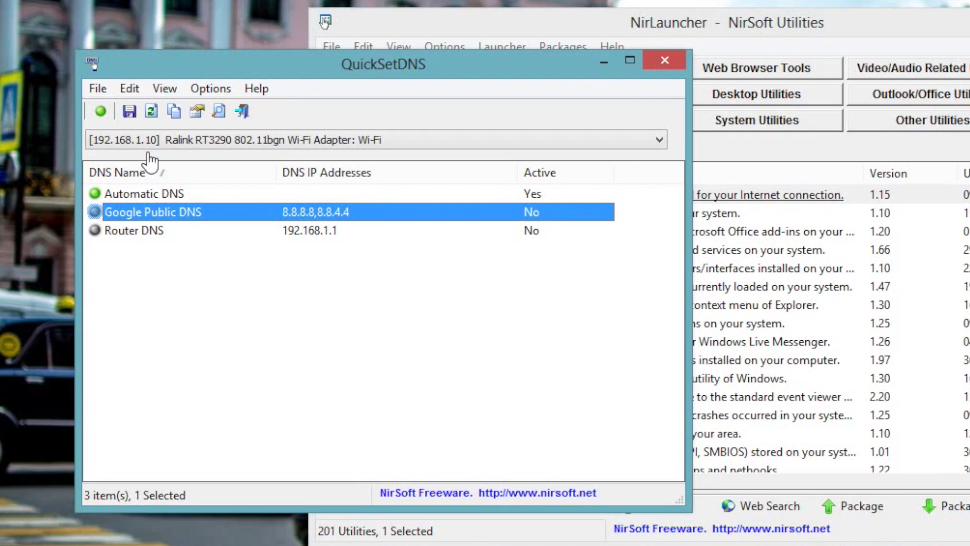
click(103, 114)
Add an Open DNS server entry with 208.67.222.222 and 208.67.220.220.
click(313, 413)
right_click(262, 343)
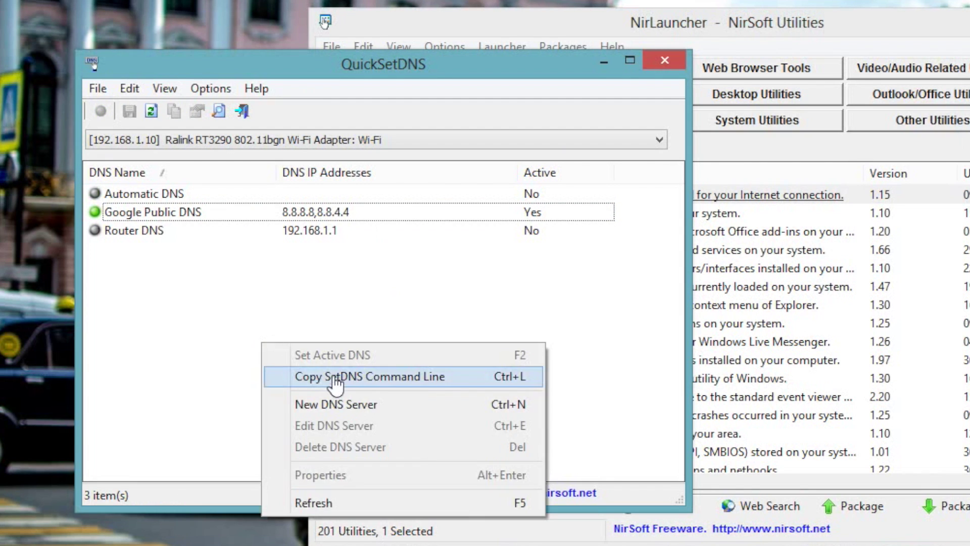
click(342, 404)
text(Open DNS)
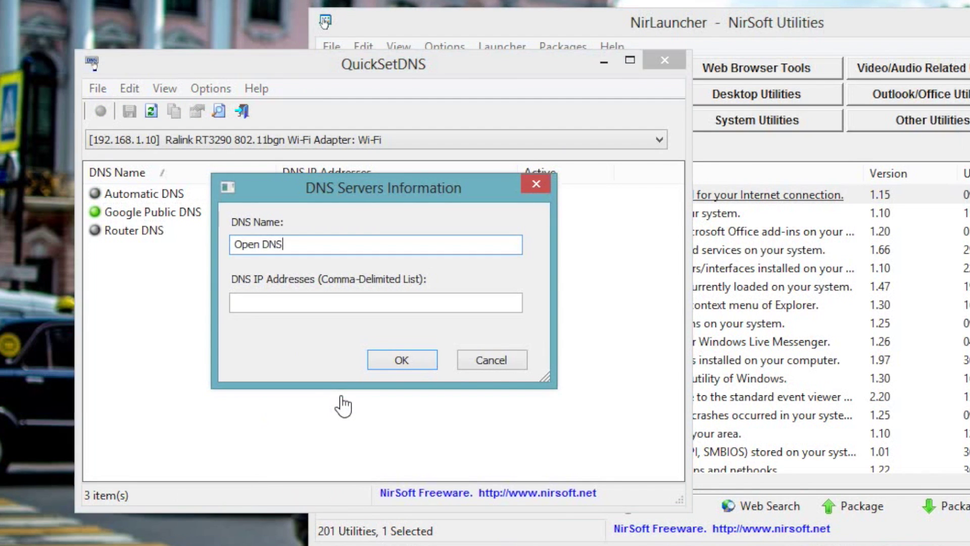
key(Tab)
text(208.67.222.222,)
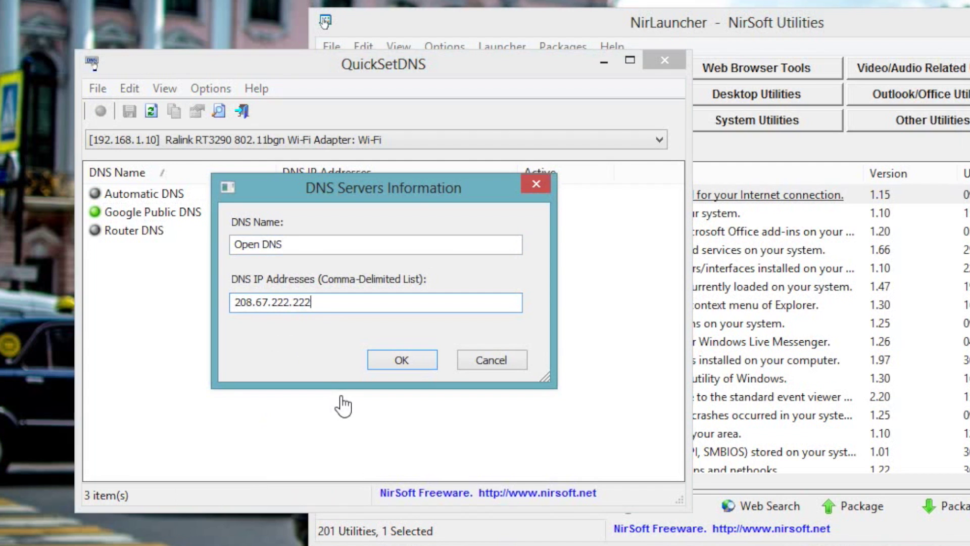
text(208.67.222.222)
key(BackSpace)
key(BackSpace)
key(BackSpace)
key(BackSpace)
key(BackSpace)
key(BackSpace)
text(20.220)
key(Return)
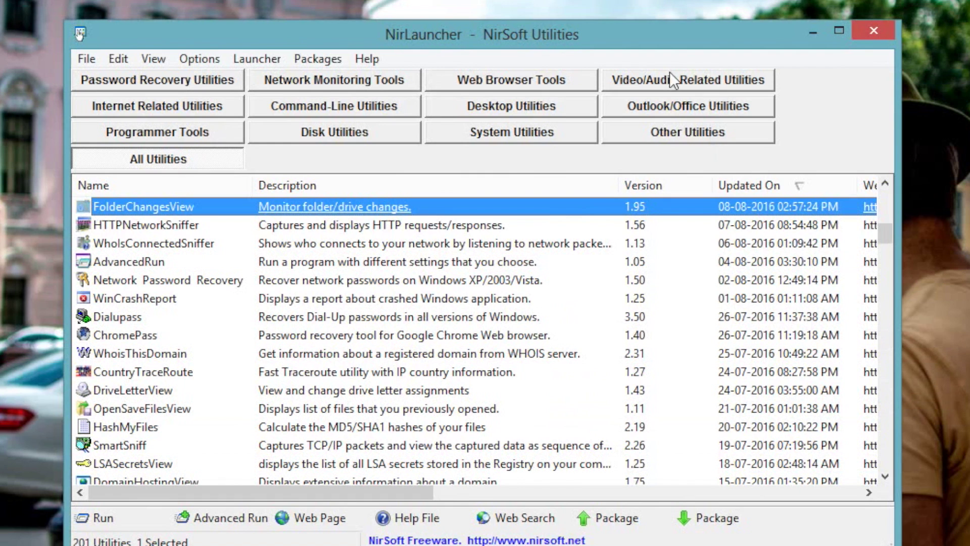
Launch FolderChangesView from the NirLauncher utility list.
click(213, 212)
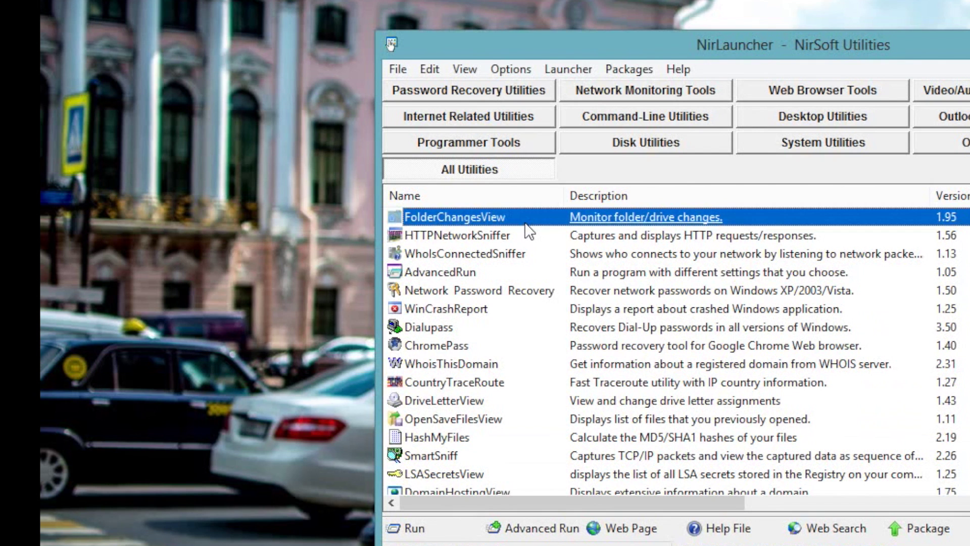
double_click(525, 223)
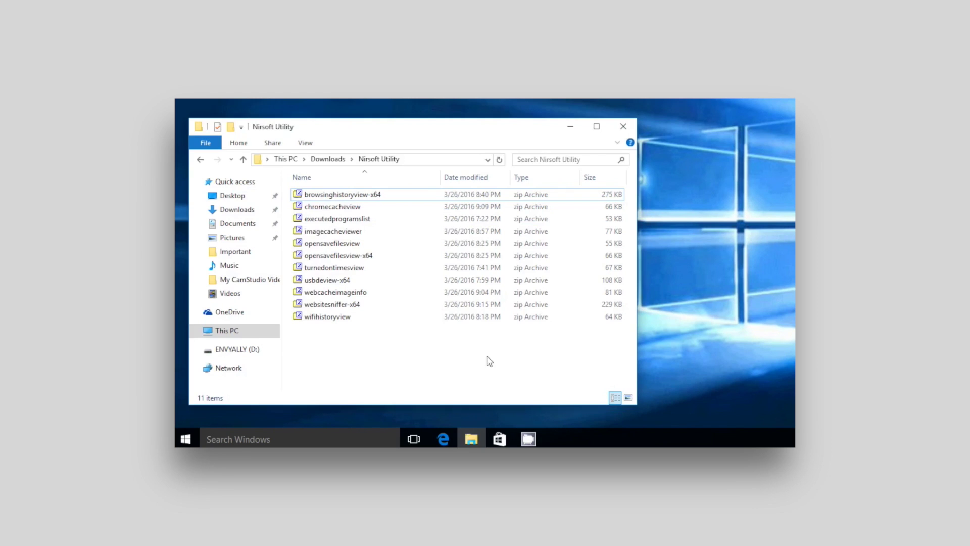
Open opensavefilesview-x64.zip in 7-Zip and run OpenSaveFilesView.exe from it.
click(395, 256)
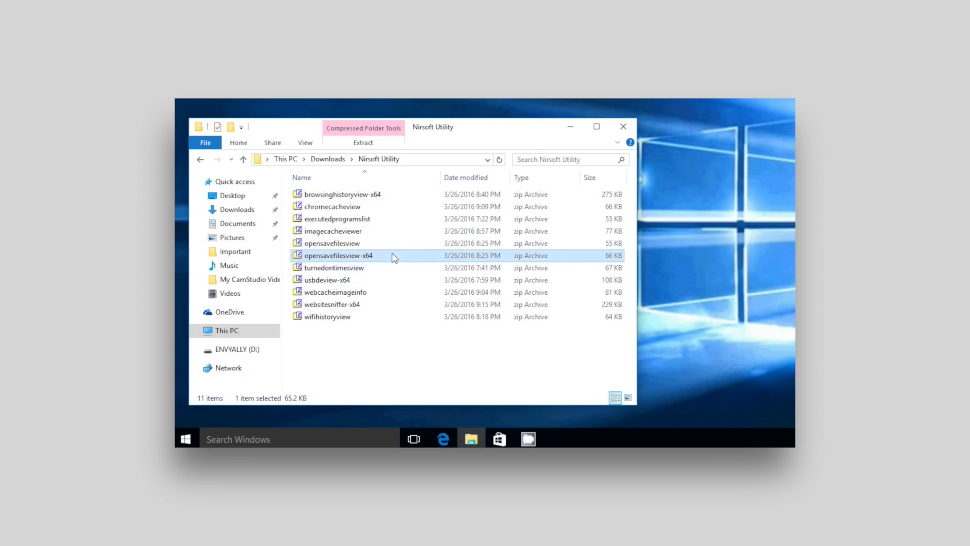
double_click(395, 256)
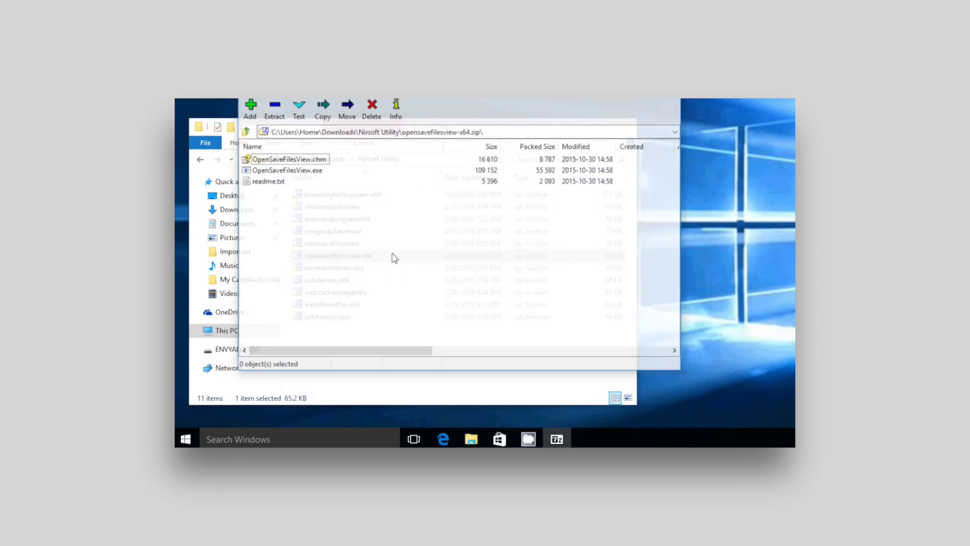
double_click(309, 172)
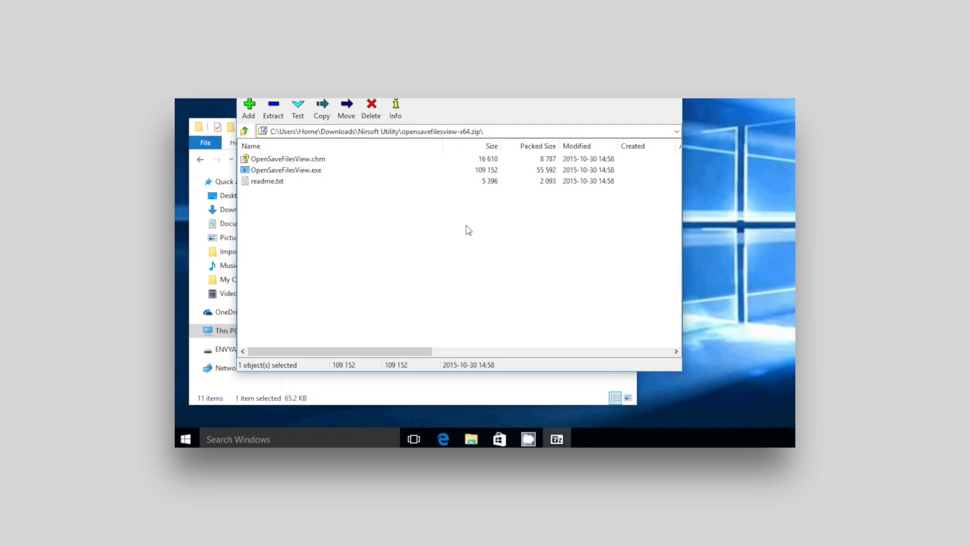
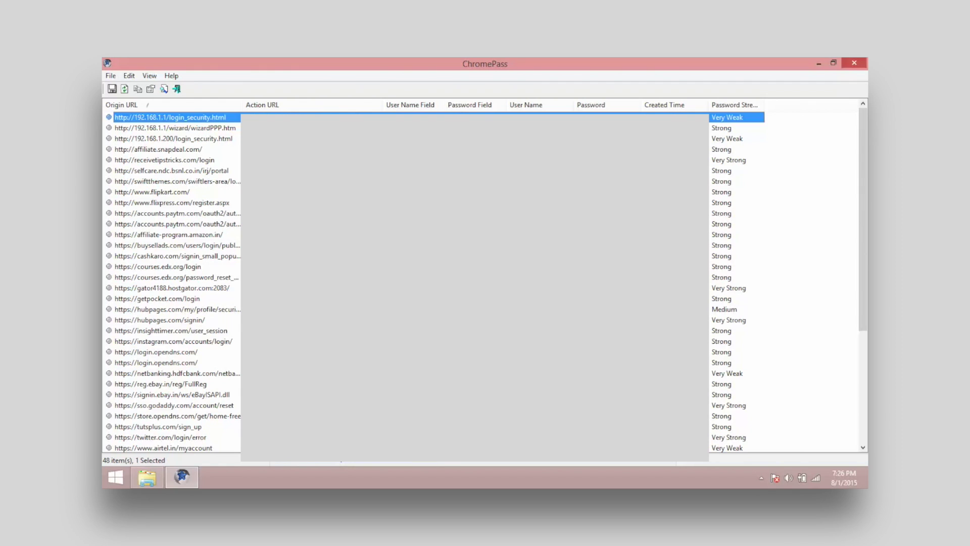
Scroll the list of 48 saved logins down to its last entries, including reddit.com and snapdeal.com.
drag(862, 211, 862, 324)
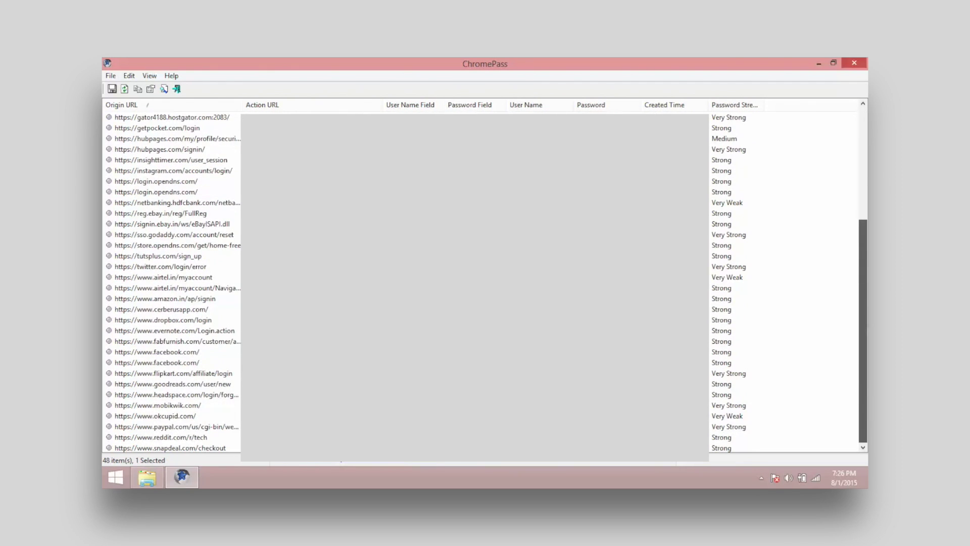
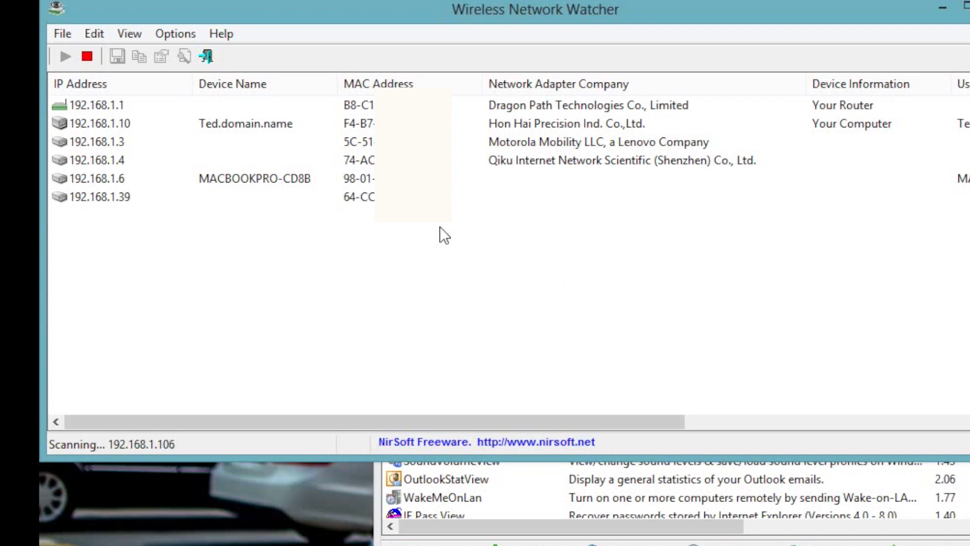
Review the listed devices, select the new TP-LINK at 192.168.1.200, and enable Beep On New Device.
click(577, 140)
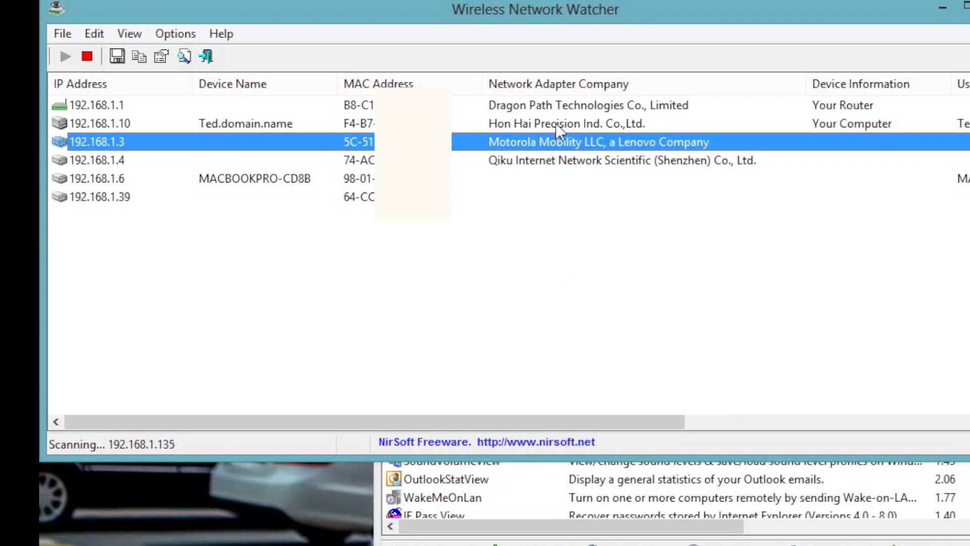
click(538, 103)
click(576, 230)
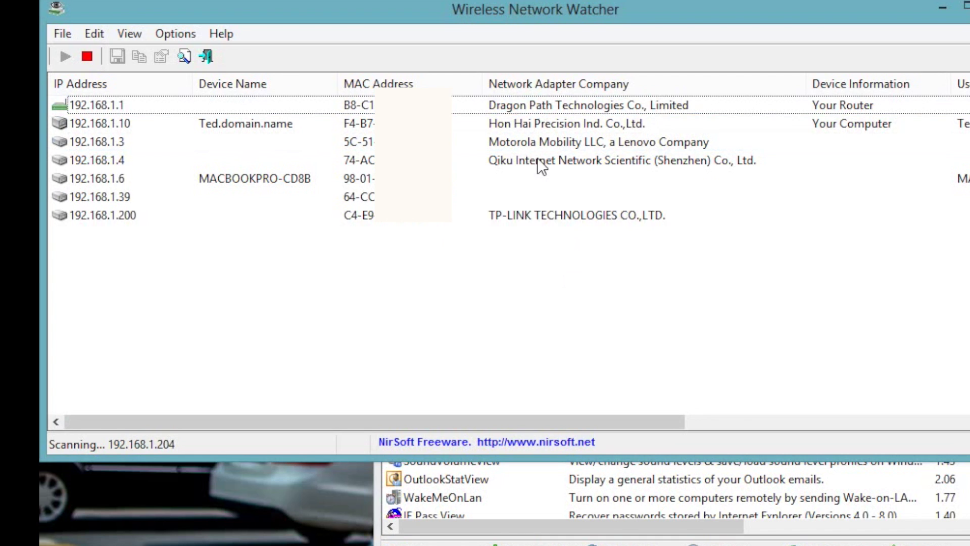
click(523, 215)
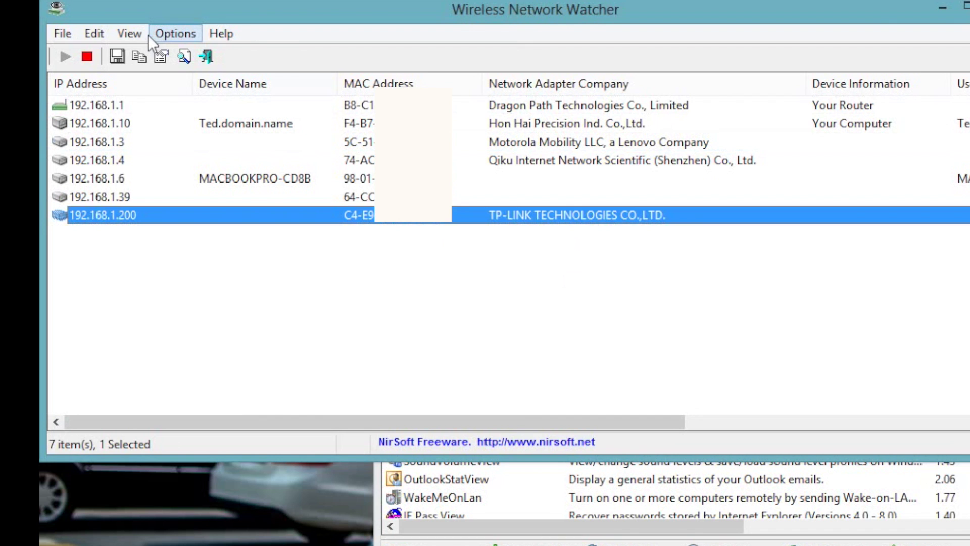
click(169, 33)
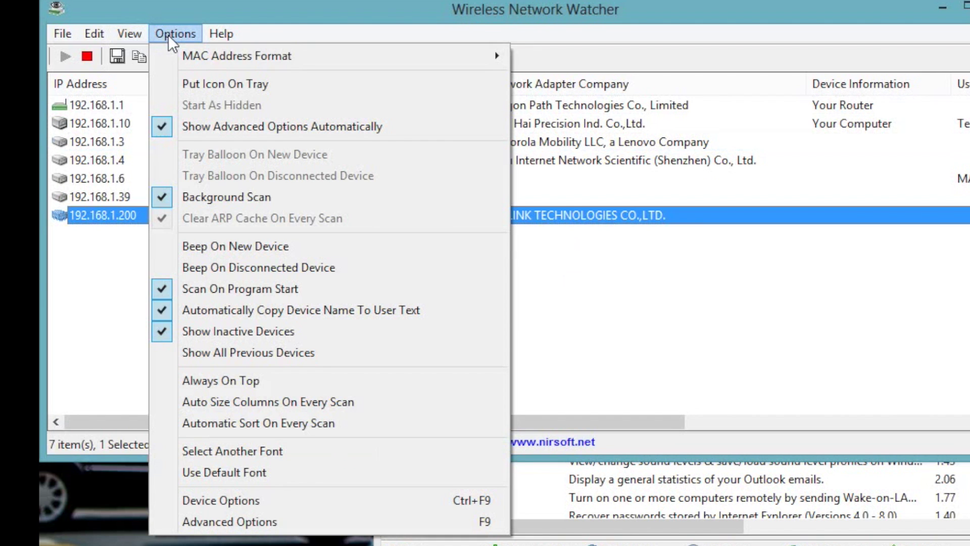
click(298, 252)
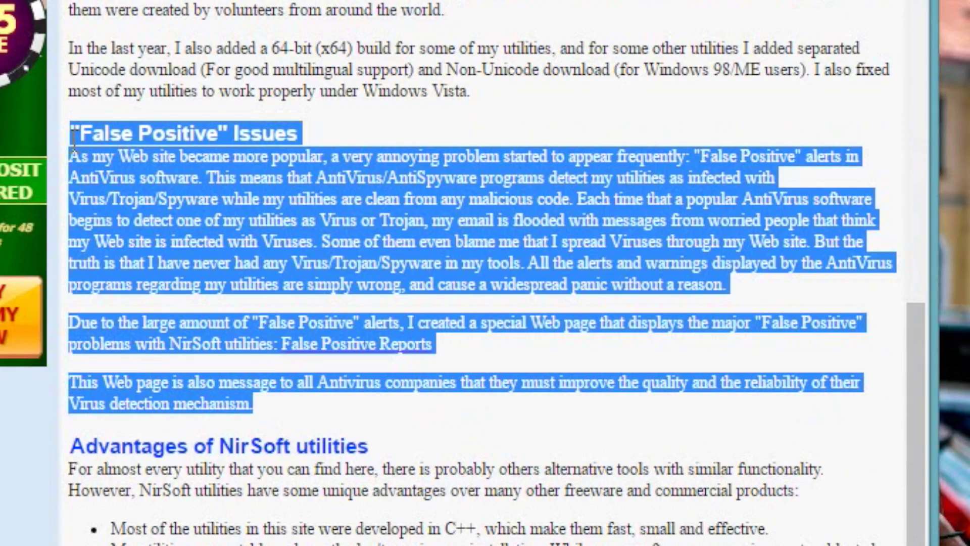
Clear the text selection on the NirSoft page's "False Positive" Issues section.
click(552, 68)
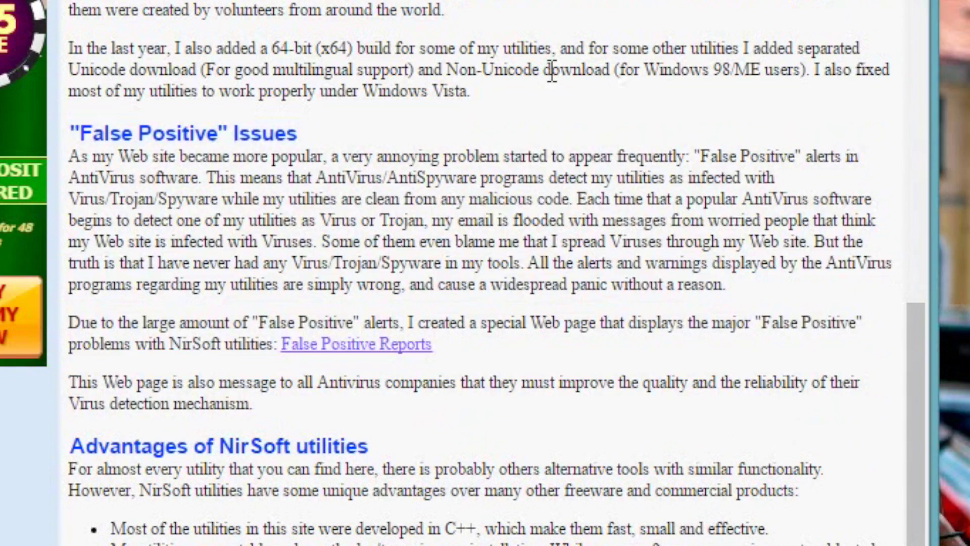